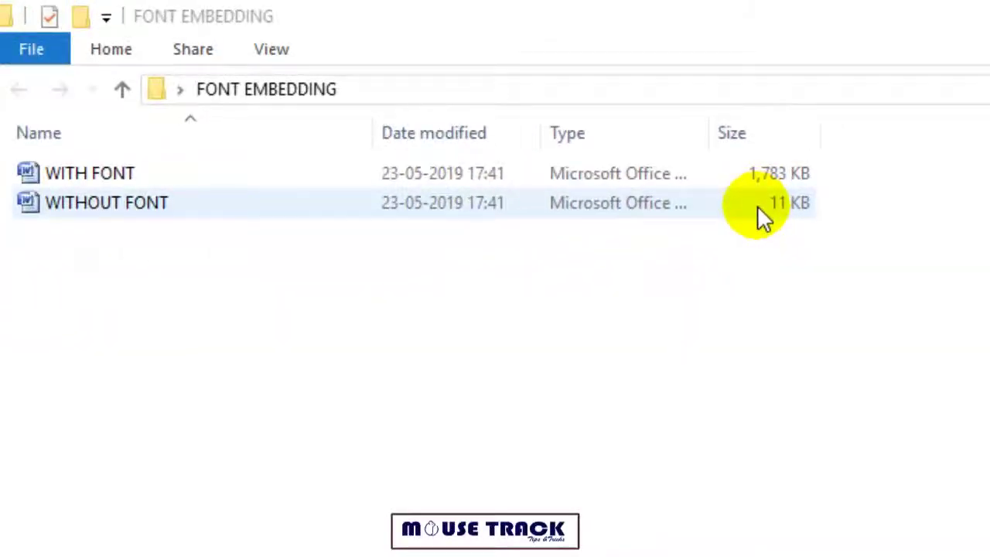
Step: Open the WITHOUT FONT document from the FONT EMBEDDING folder
left_click(139, 175)
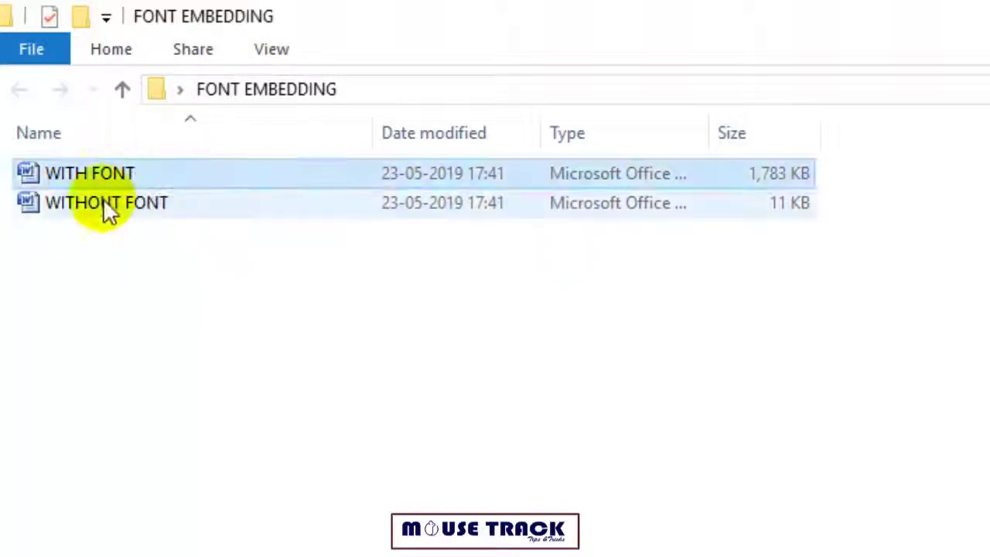
left_click(139, 205)
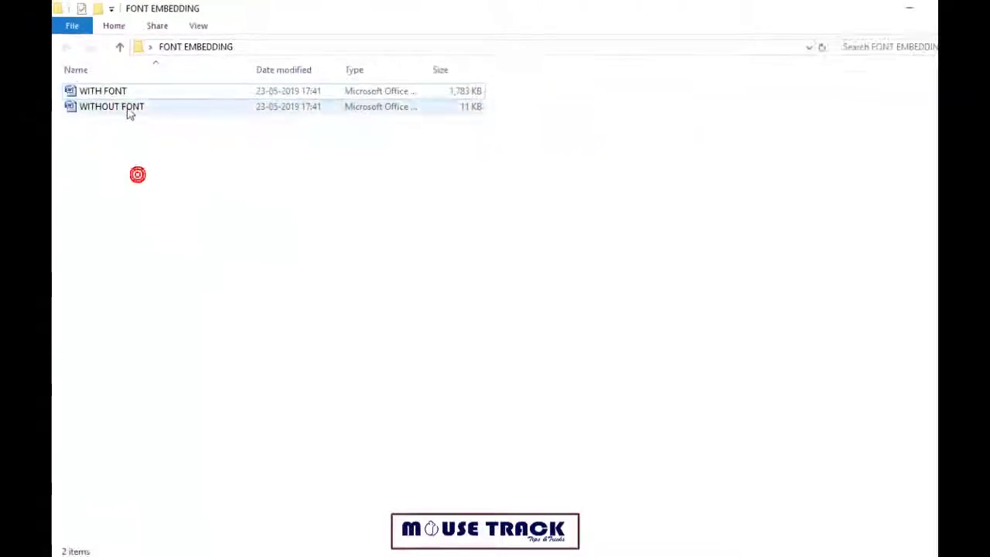
double_click(128, 112)
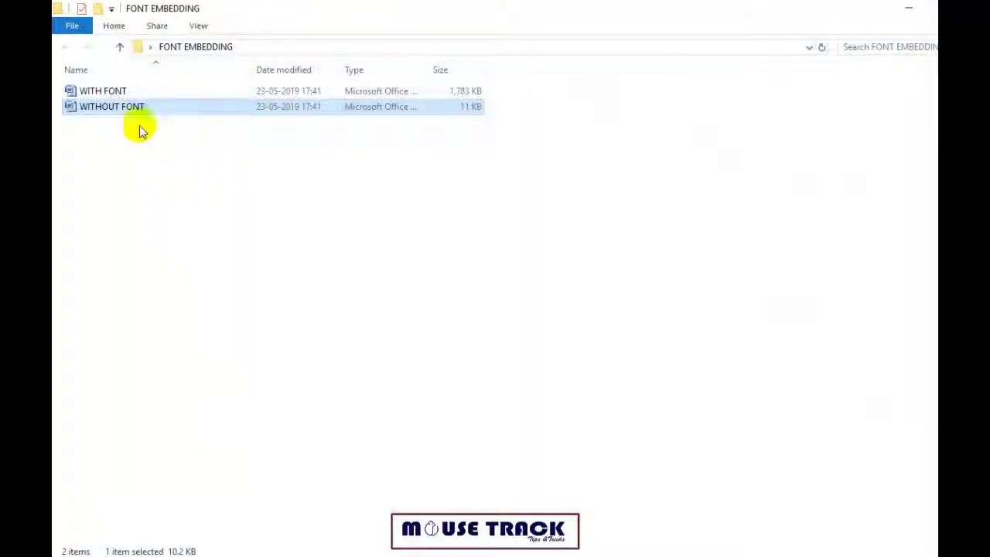
Step: Open the WITH FONT document and select its whole Malayalam paragraph
left_click(106, 90)
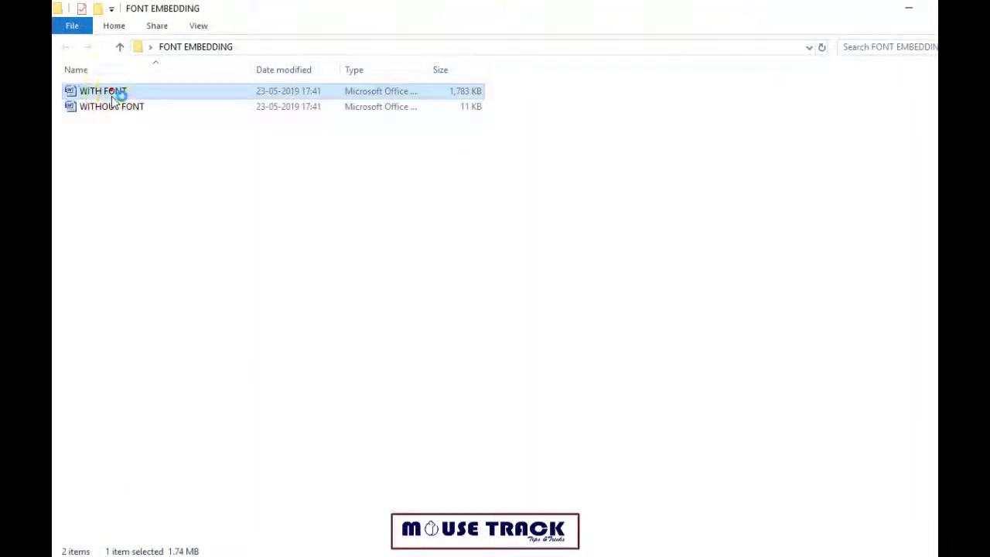
double_click(116, 93)
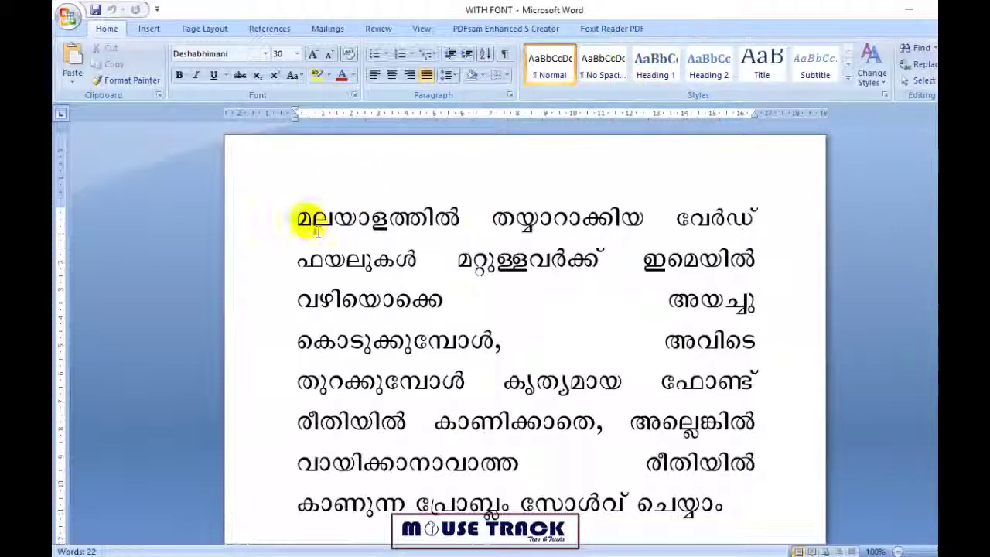
left_click_drag(299, 219, 703, 513)
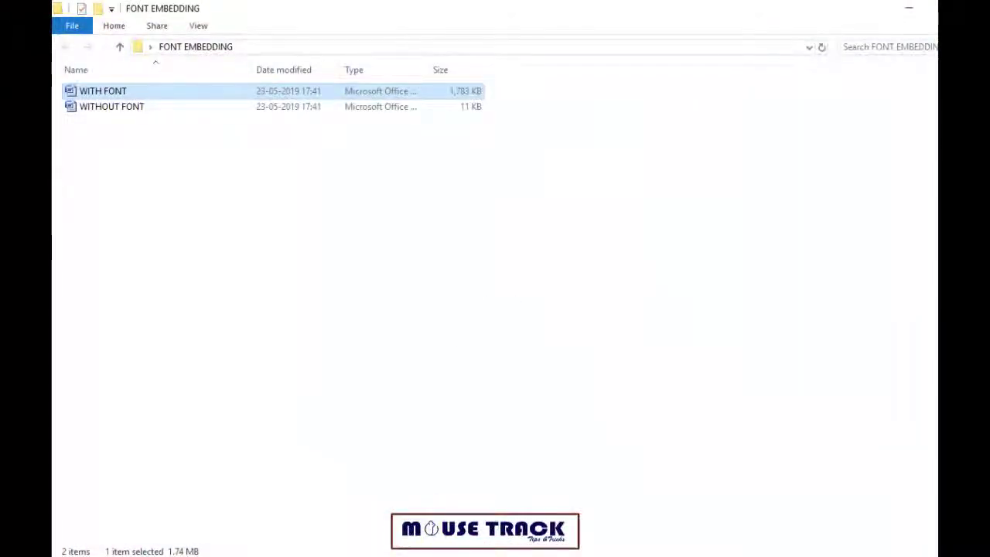
Step: Search Windows for FONTS and open the font preview and related settings
left_click(249, 546)
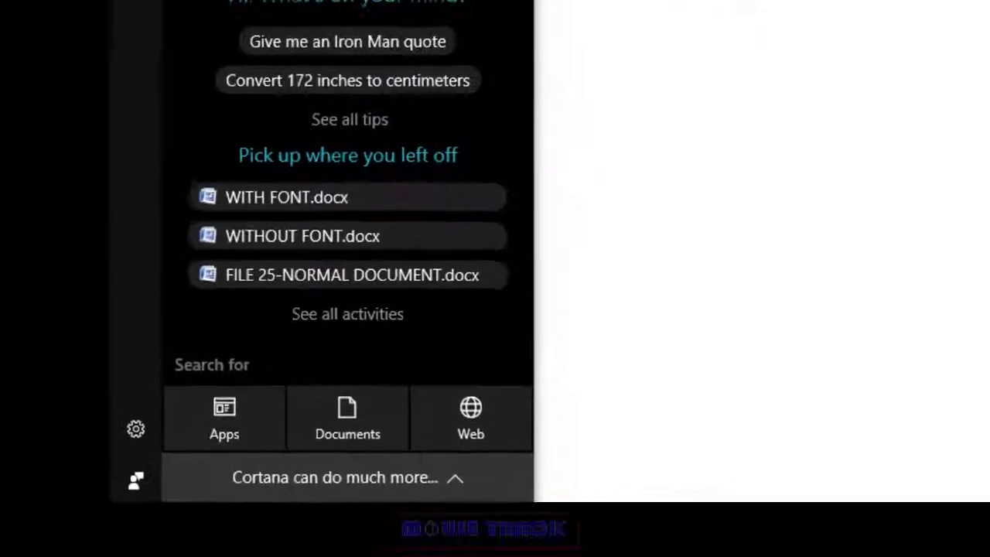
type("FONTS")
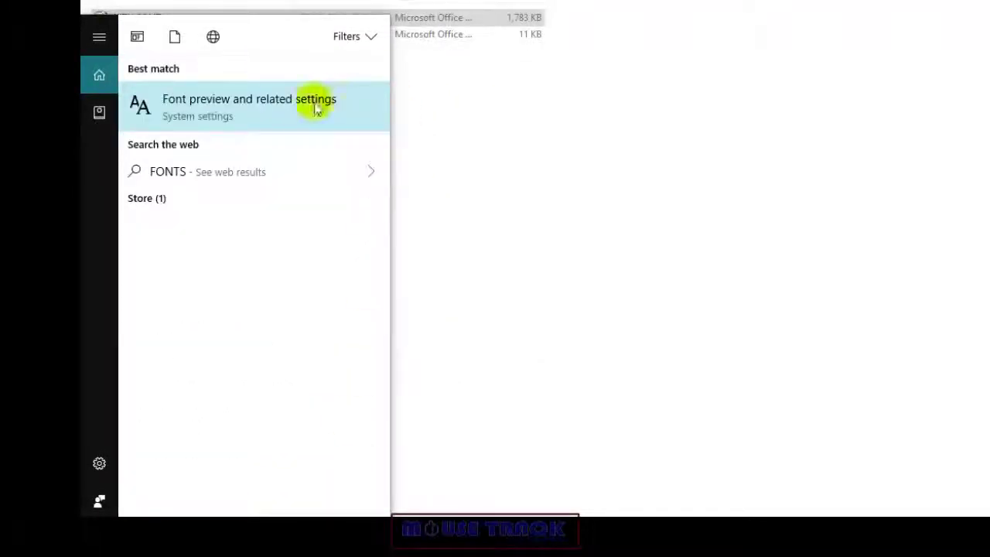
left_click(222, 114)
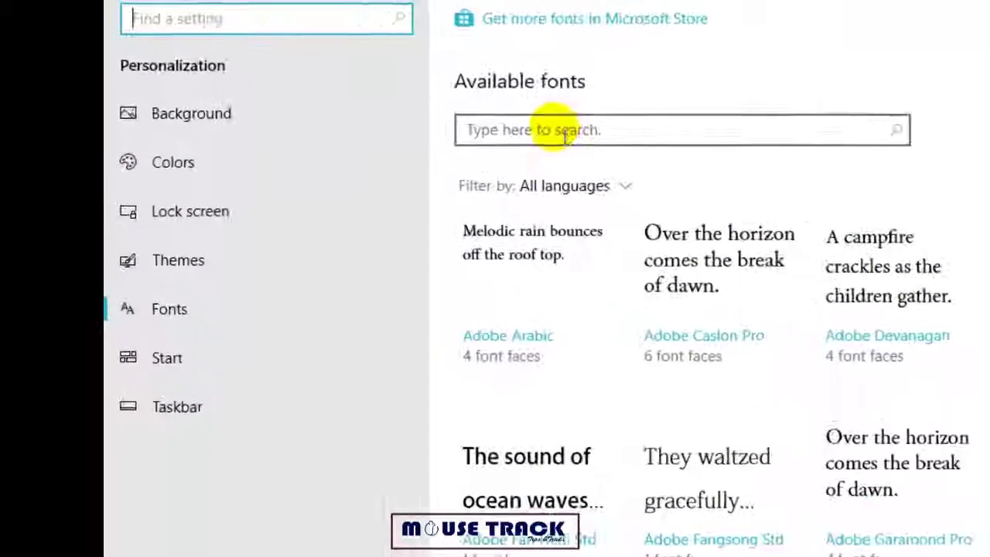
Step: Find the Deshabhimani font among the available fonts by searching for DESH, and uninstall it
left_click(565, 133)
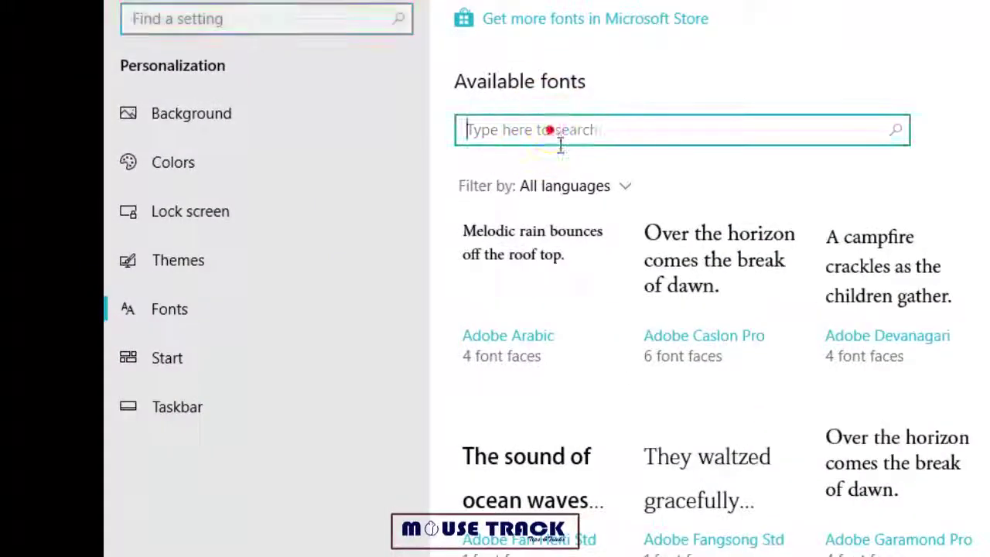
type("DES")
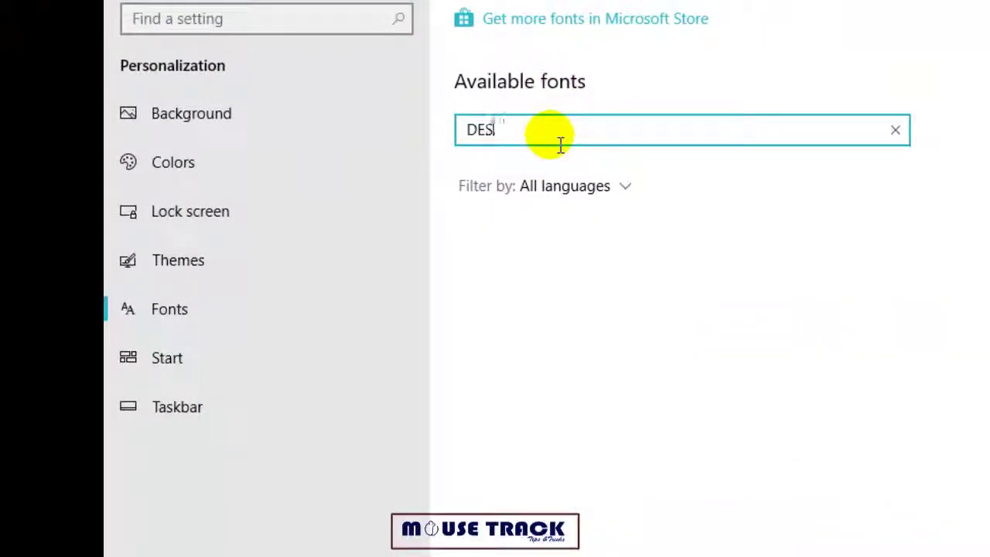
type("AH")
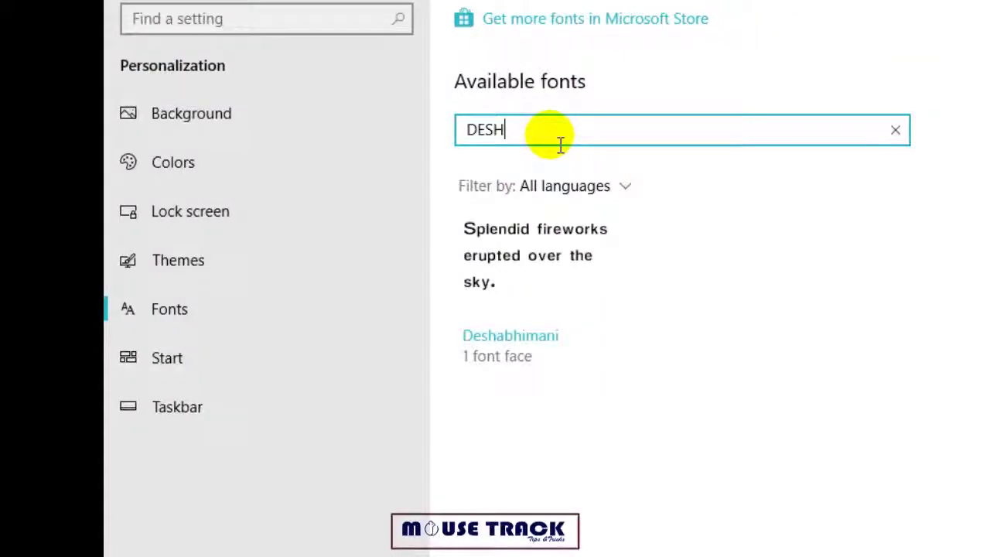
left_click(547, 301)
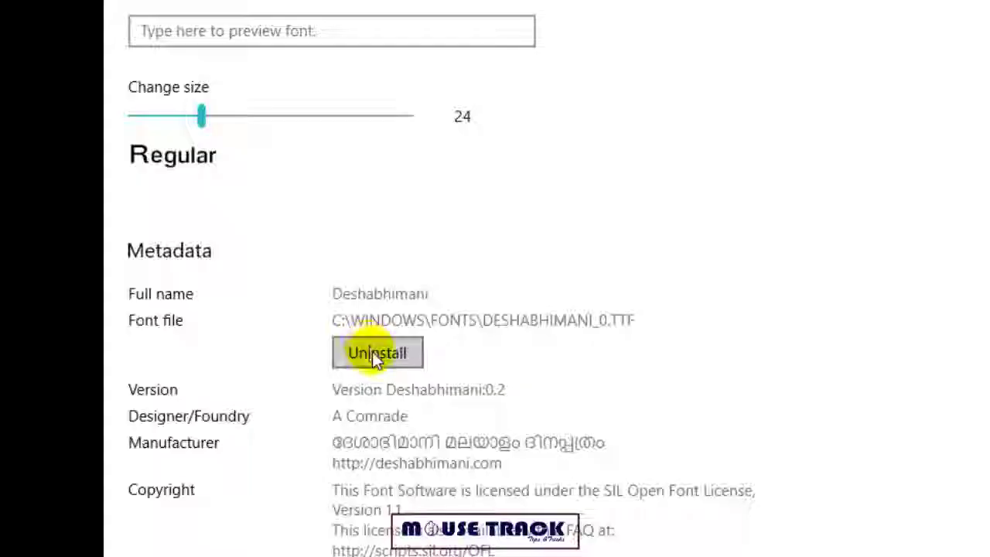
left_click(372, 353)
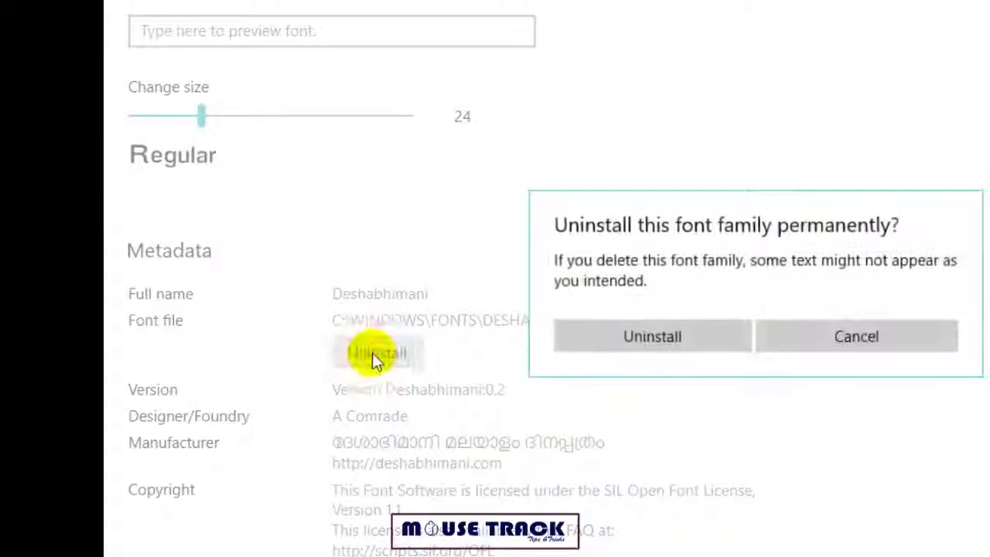
left_click(630, 343)
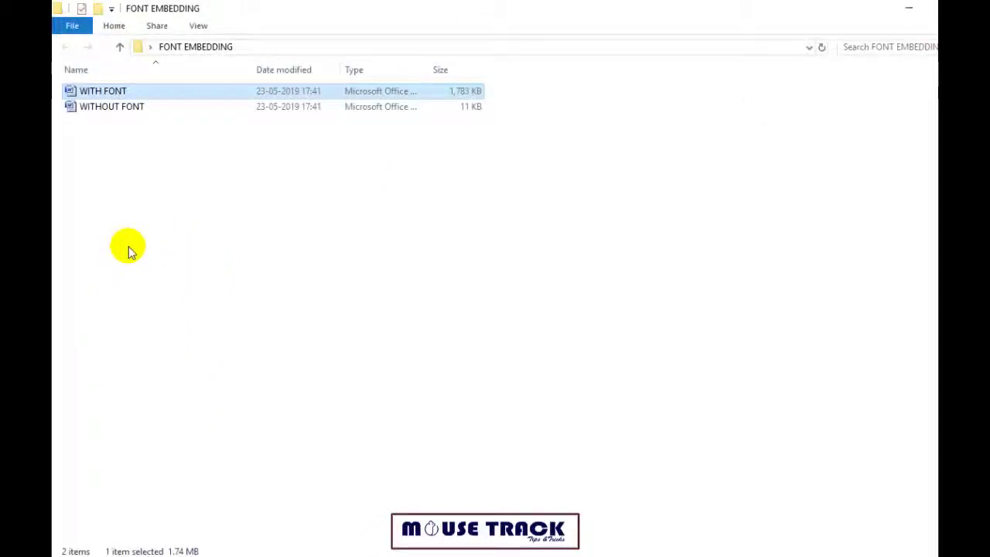
Step: Refresh the FONT EMBEDDING folder and open the WITHOUT FONT document to check how its text displays
left_click(170, 192)
right_click(170, 192)
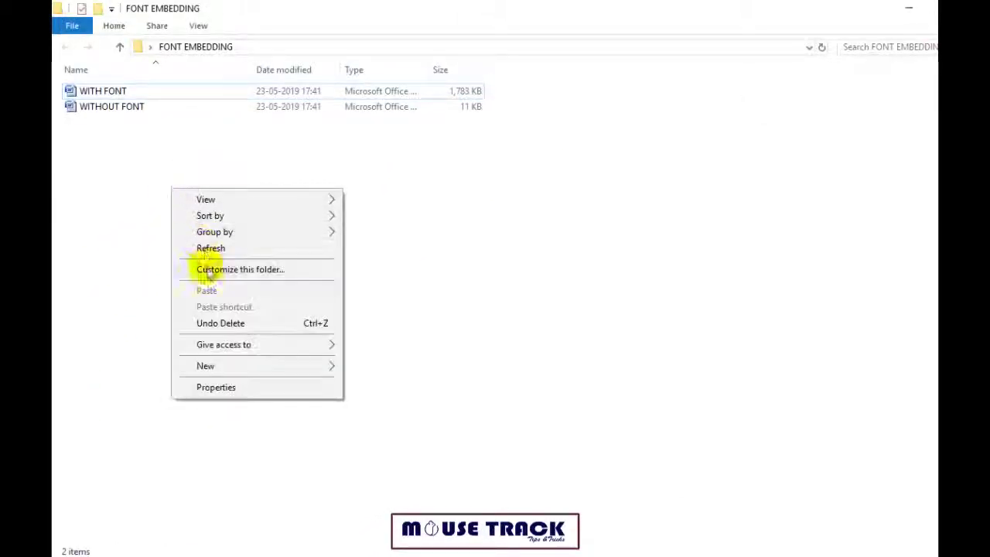
left_click(211, 249)
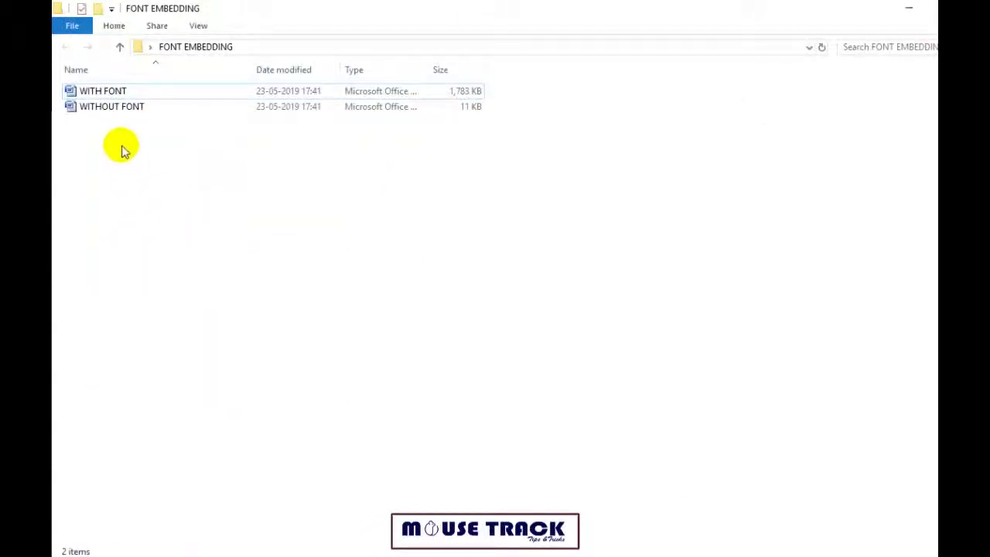
double_click(110, 107)
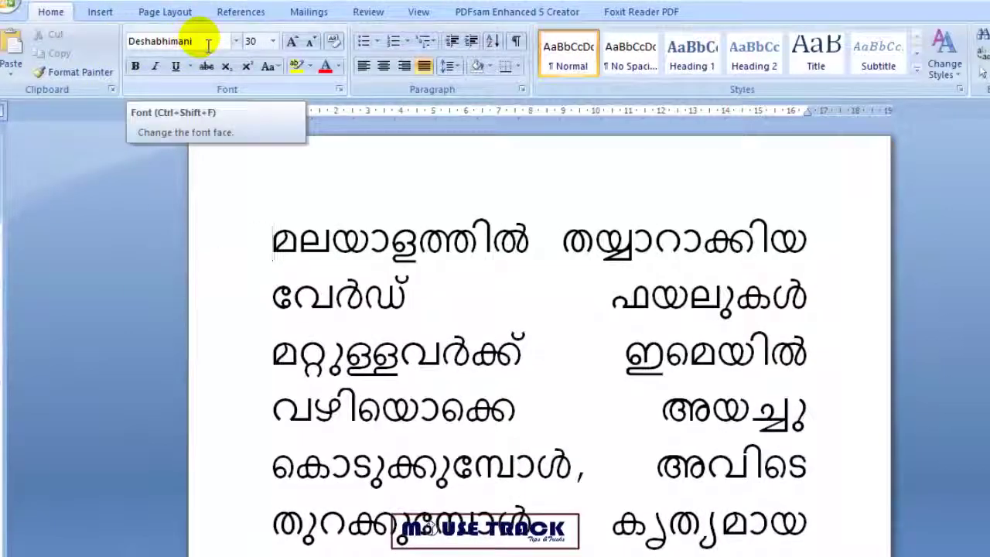
left_click(400, 283)
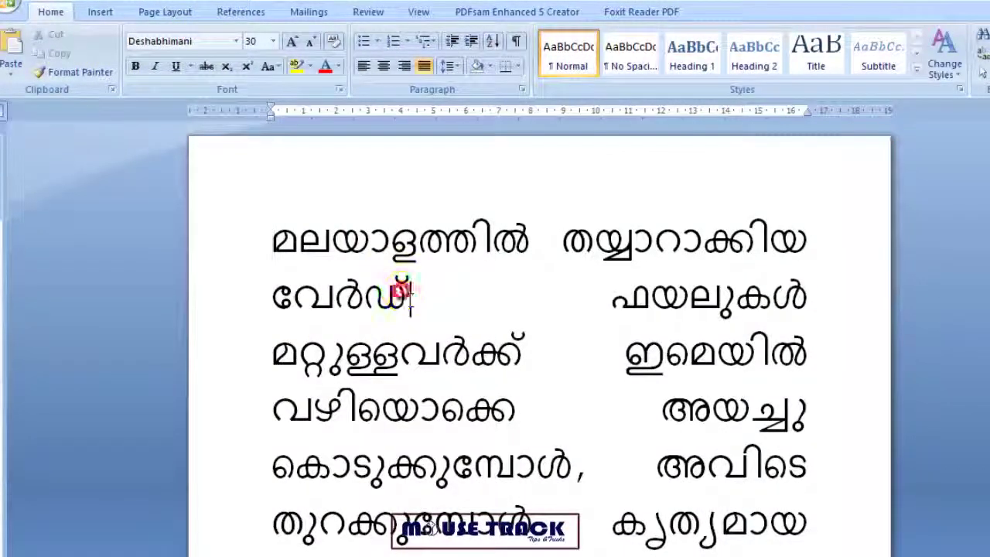
left_click(232, 238)
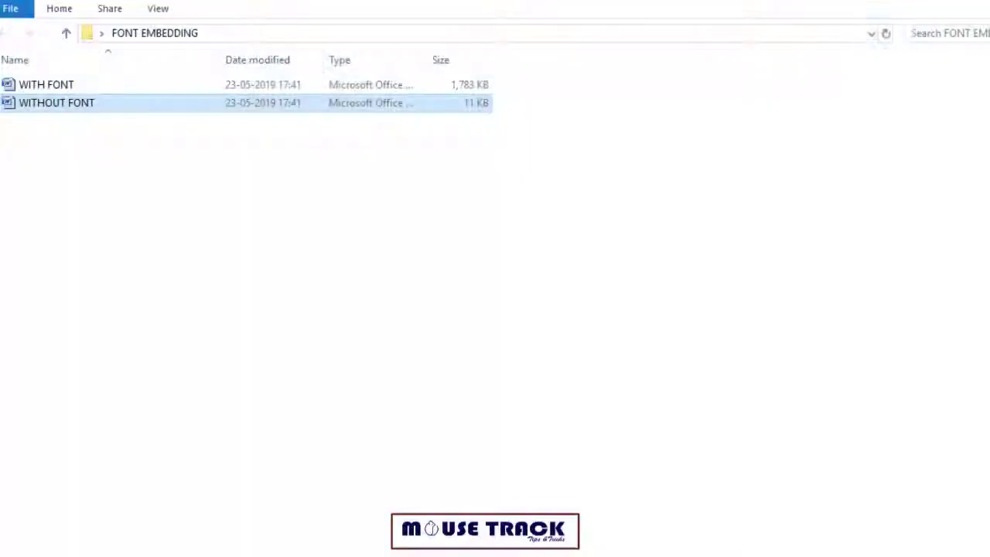
Step: Open the WITH FONT document for comparison, and reopen the WITHOUT FONT document
double_click(57, 84)
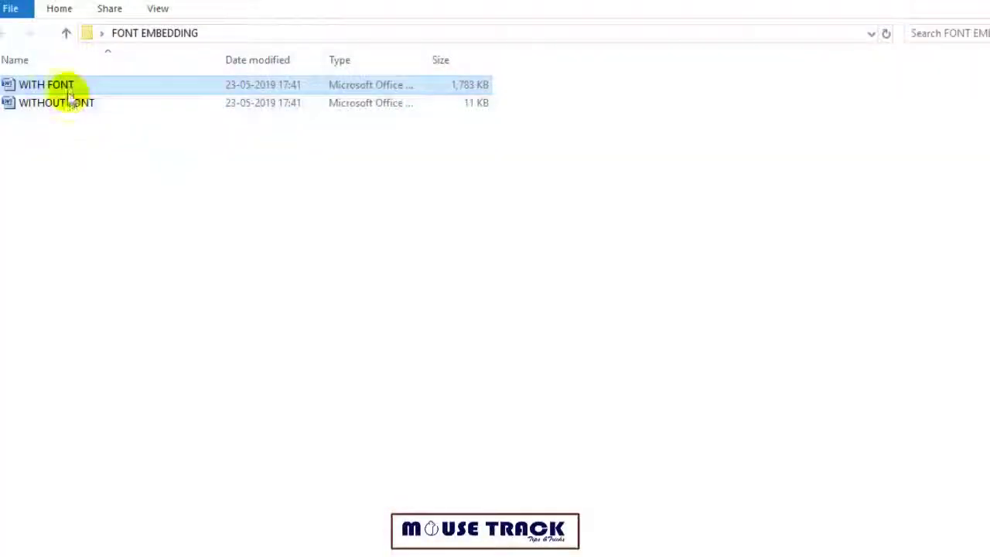
left_click(83, 110)
double_click(85, 116)
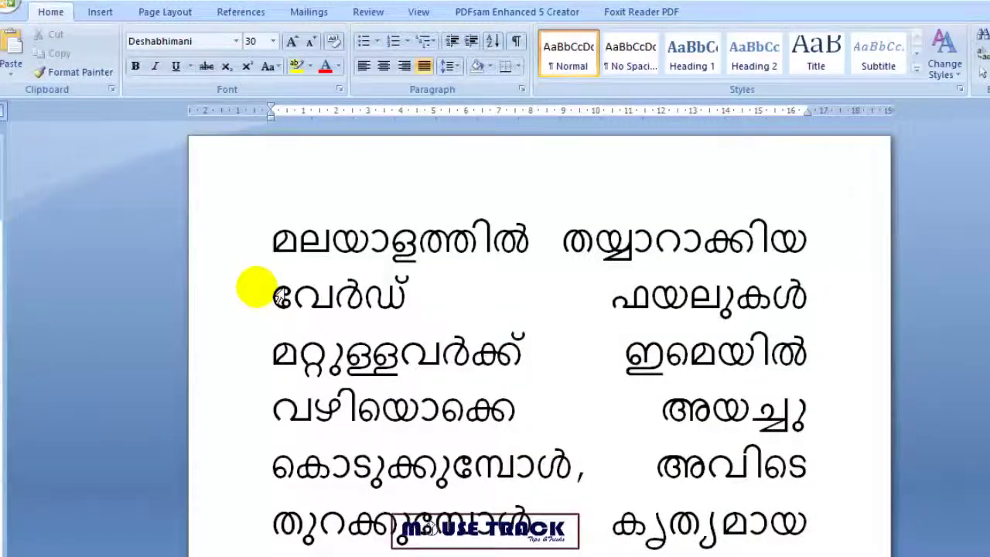
Step: Try to reapply the Deshabhimani font to all text in WITHOUT FONT, declining to use the unavailable font
key("ctrl+a")
left_click(201, 44)
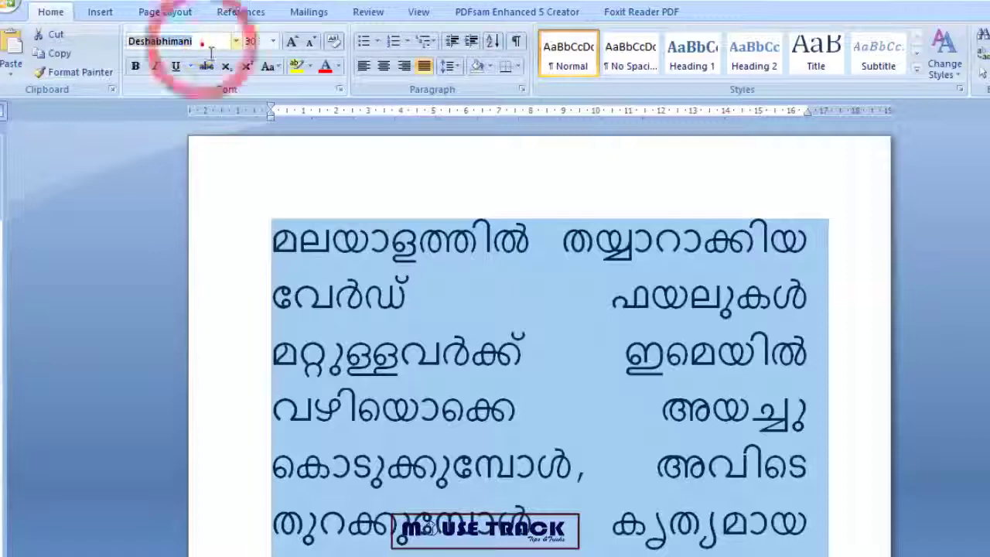
key("Return")
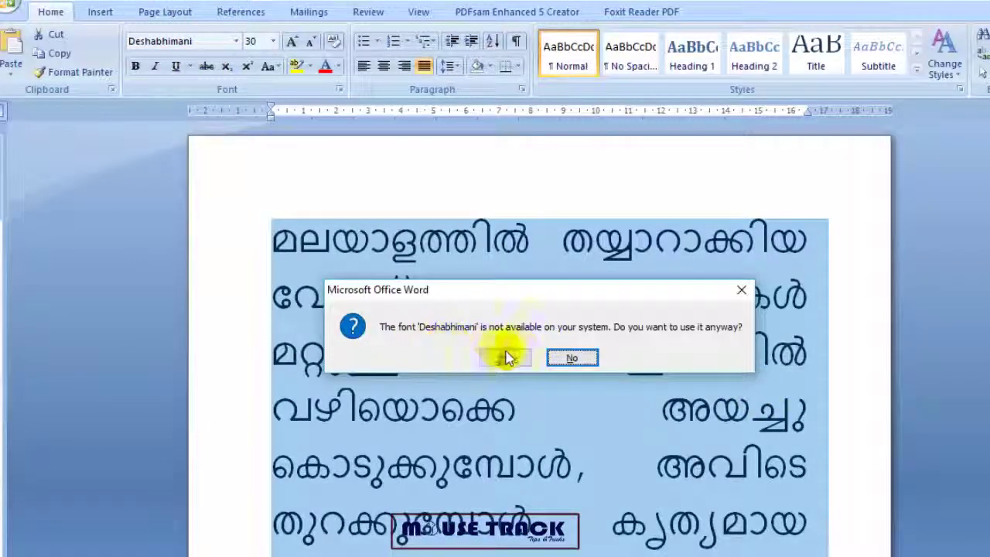
left_click(566, 360)
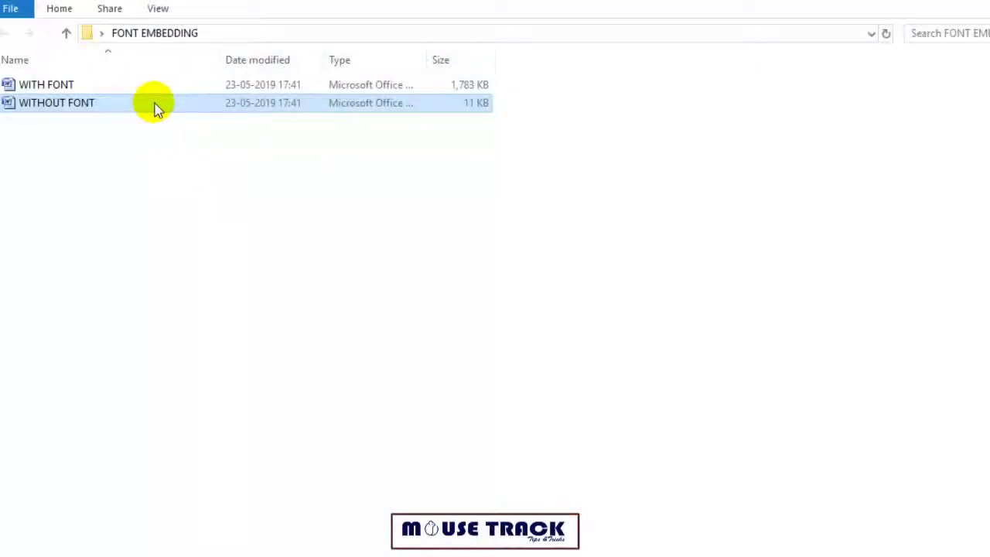
Step: Open the WITH FONT document again to check its text with the Deshabhimani font uninstalled
left_click(112, 88, "ctrl")
double_click(113, 87)
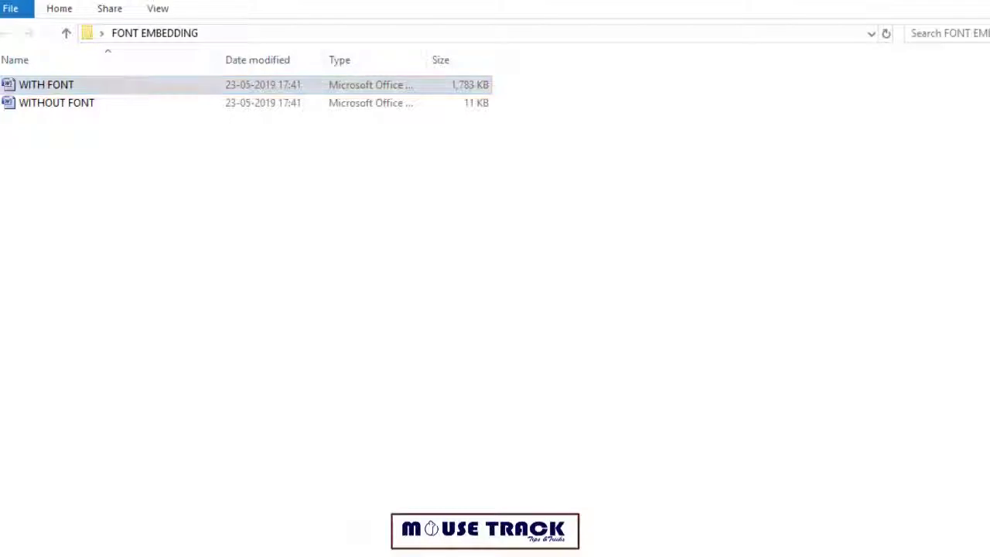
Step: Switch to the other File Explorer window and browse to the Malayalam fonts folder on the SECOND (D:) drive
key("super+s")
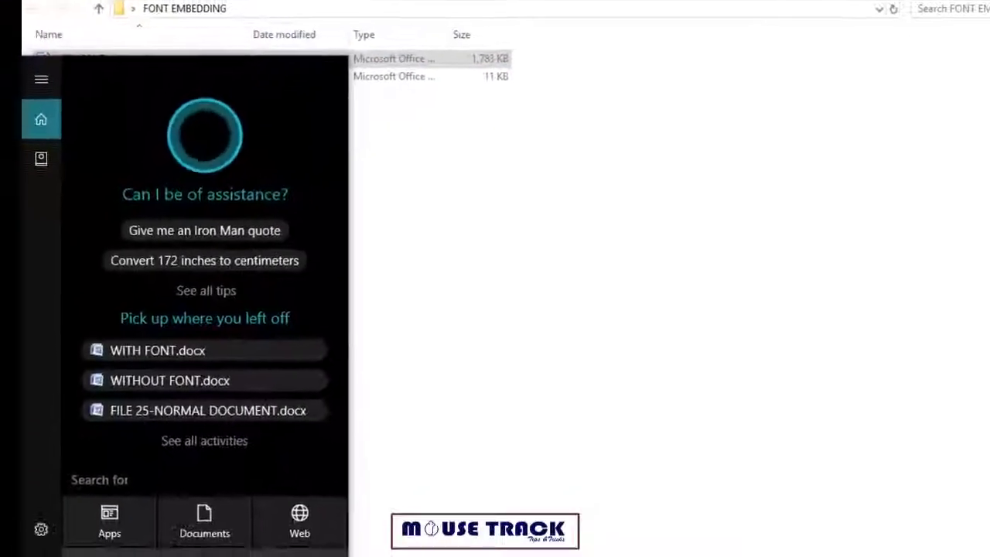
left_click(526, 534)
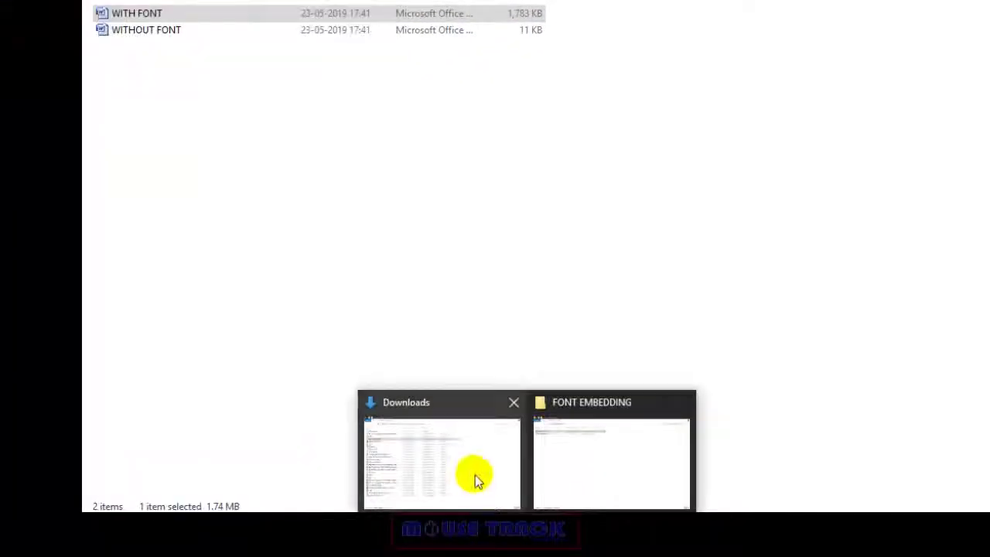
left_click(475, 480)
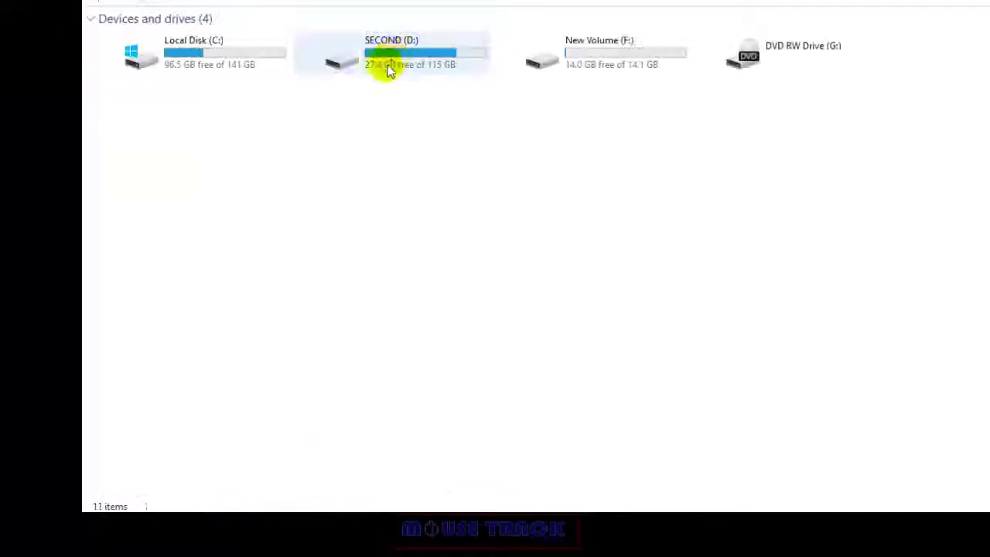
double_click(387, 62)
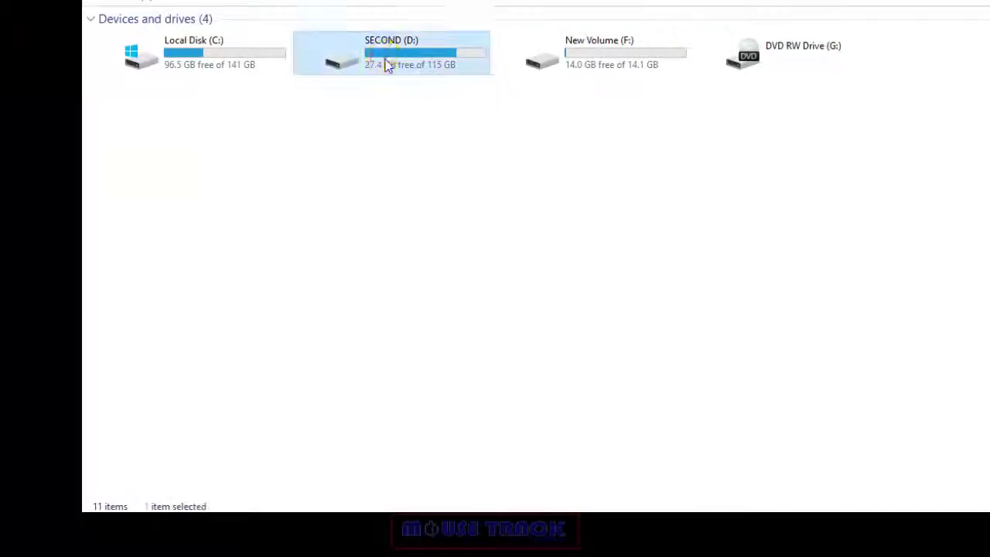
left_click(177, 223)
type("mal")
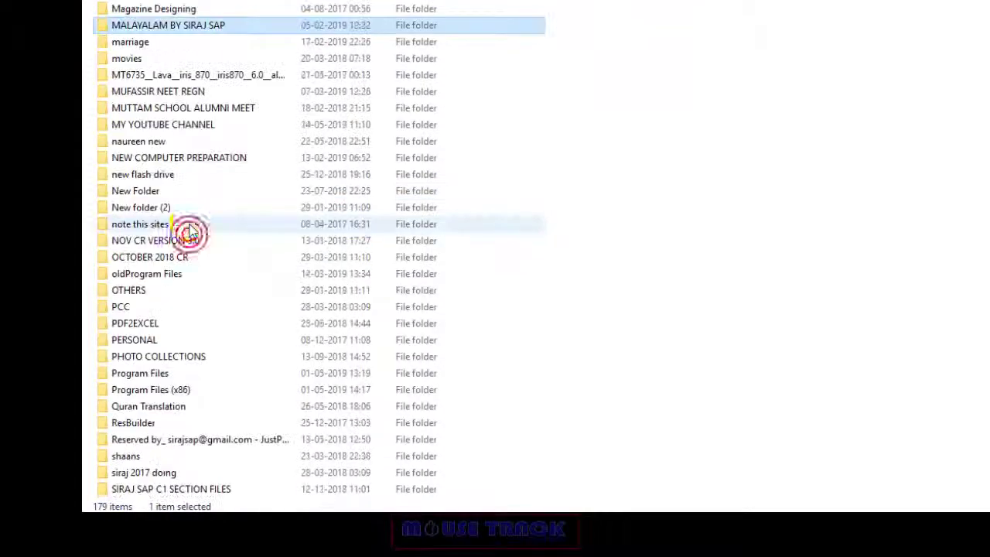
key("Return")
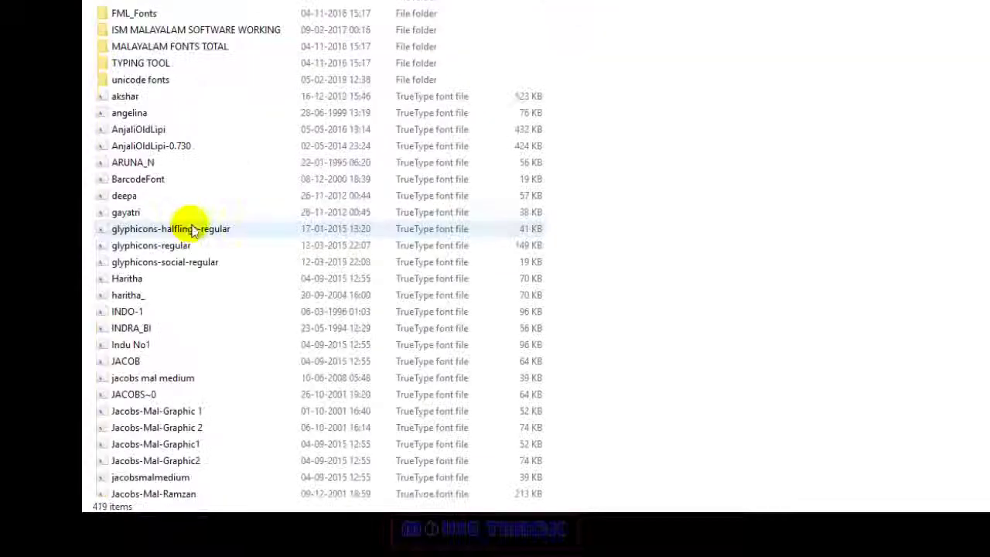
Step: Install the Deshabhimani font from the unicode fonts folder
double_click(133, 80)
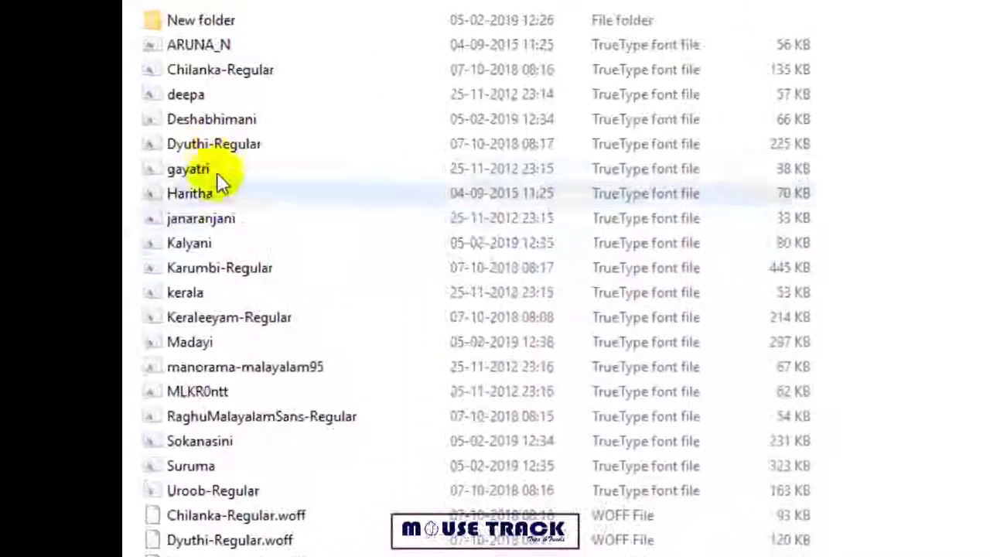
right_click(217, 130)
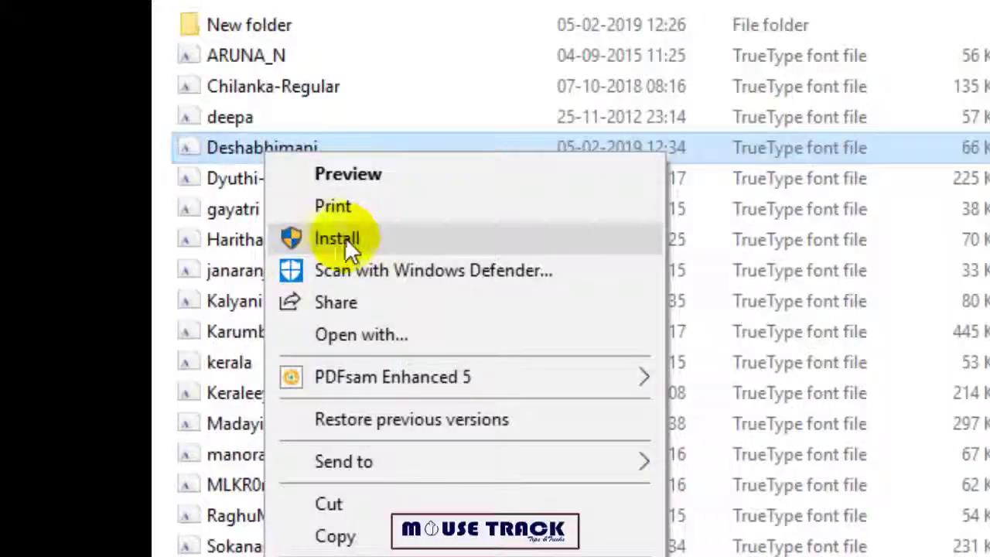
left_click(344, 240)
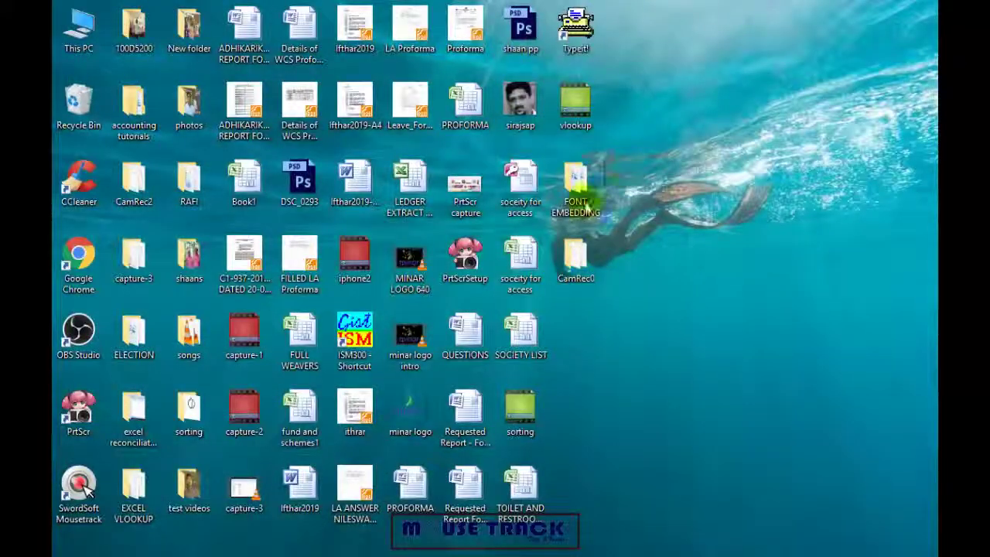
Step: Open the WITHOUT FONT document from the FONT EMBEDDING folder on the desktop
double_click(575, 184)
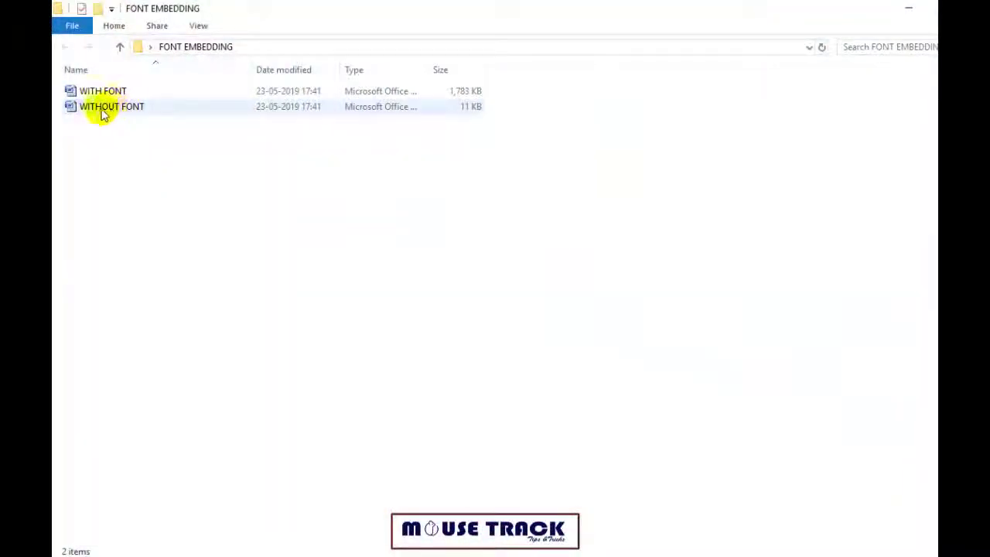
left_click(118, 110)
double_click(117, 109)
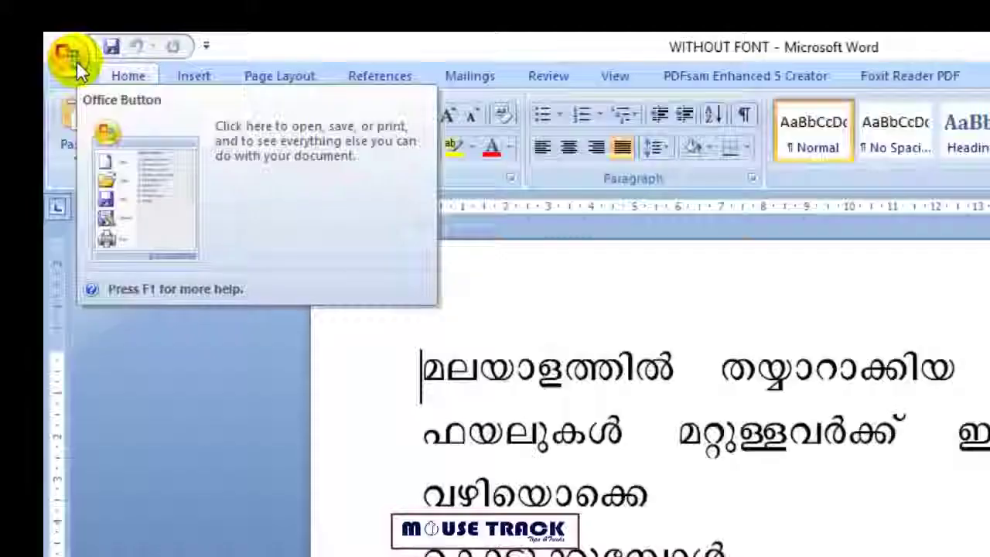
Step: Enable embedding fonts in the file for the WITHOUT FONT document, and save and close it
left_click(76, 60)
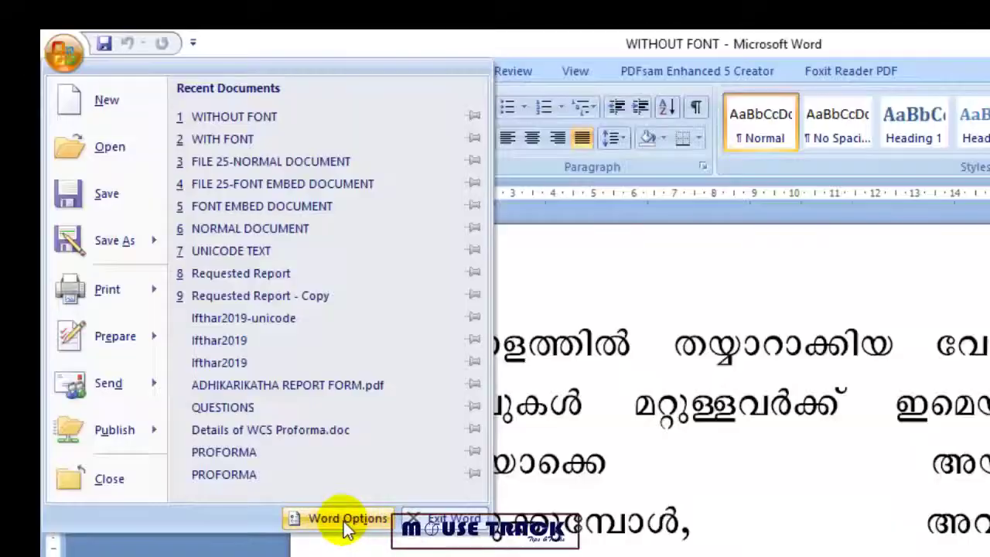
left_click(355, 539)
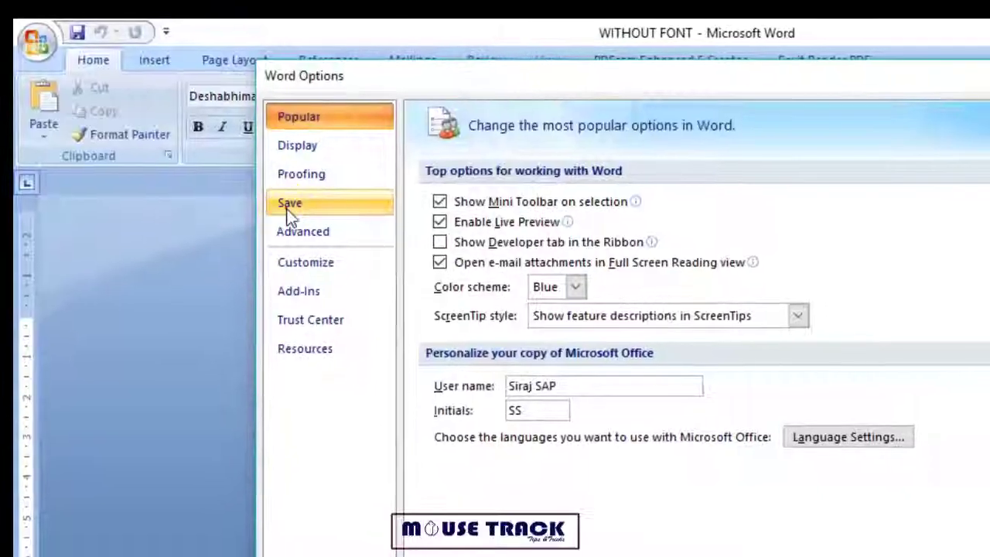
left_click(313, 220)
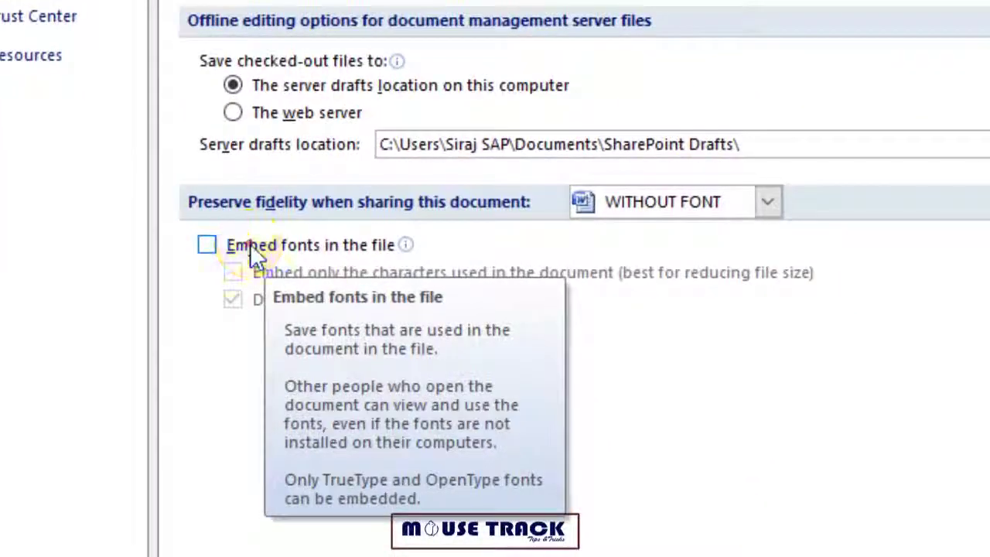
left_click(300, 361)
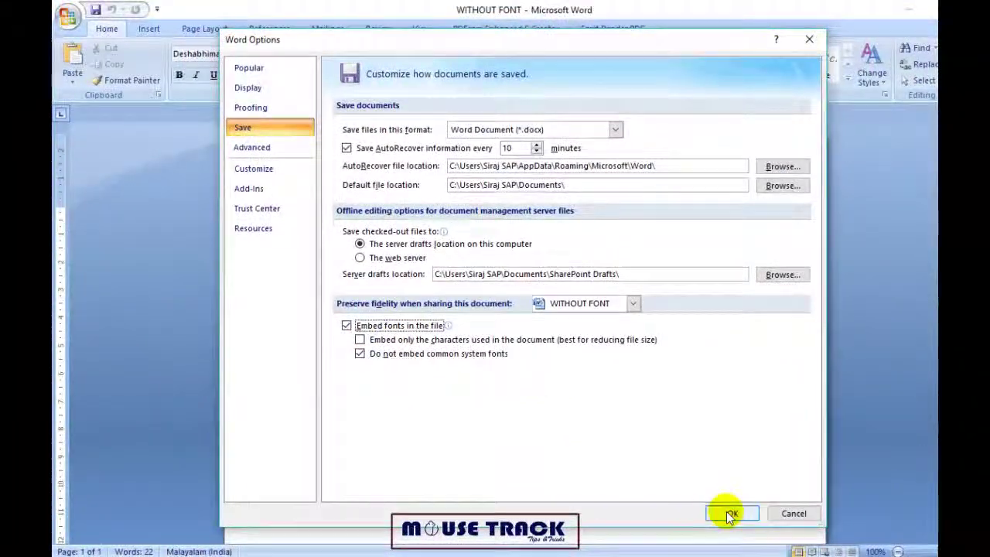
left_click(731, 514)
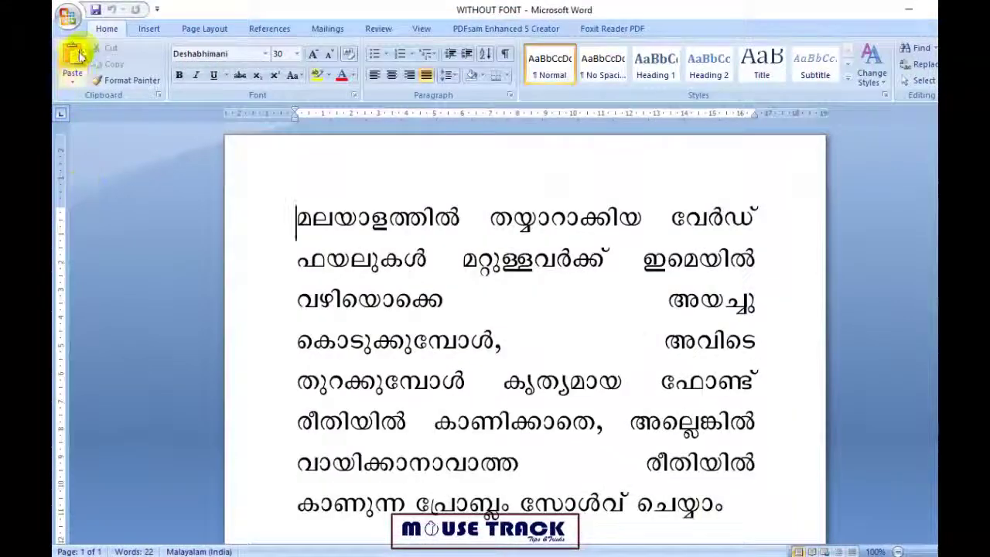
left_click(95, 11)
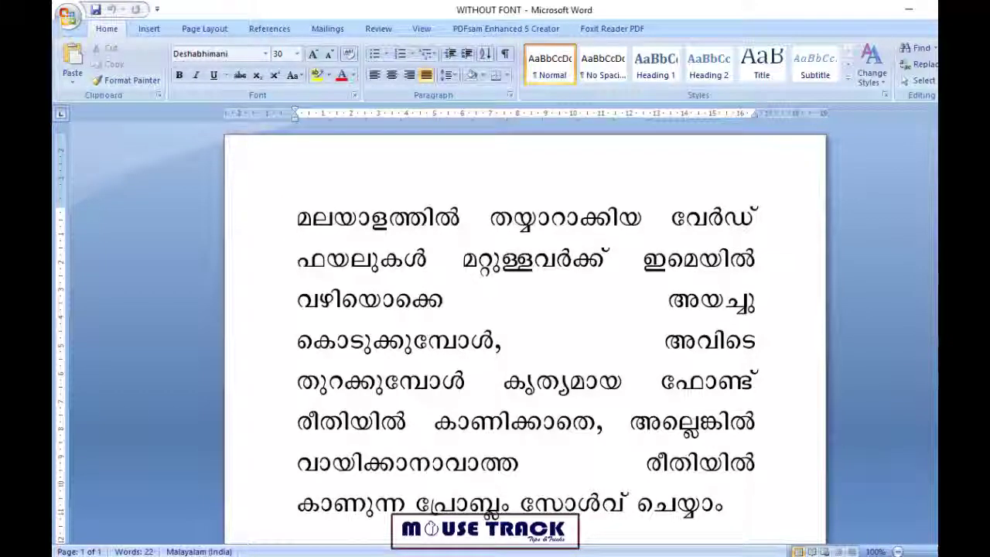
key("alt+F4")
Step: Search Windows for fonts and open the Fonts page in Settings
key("super")
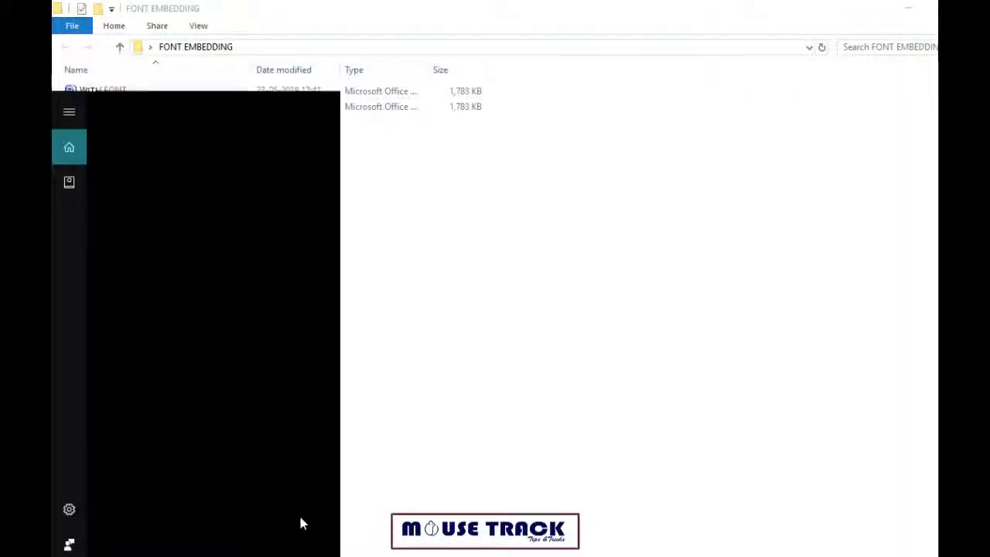
type("FNT")
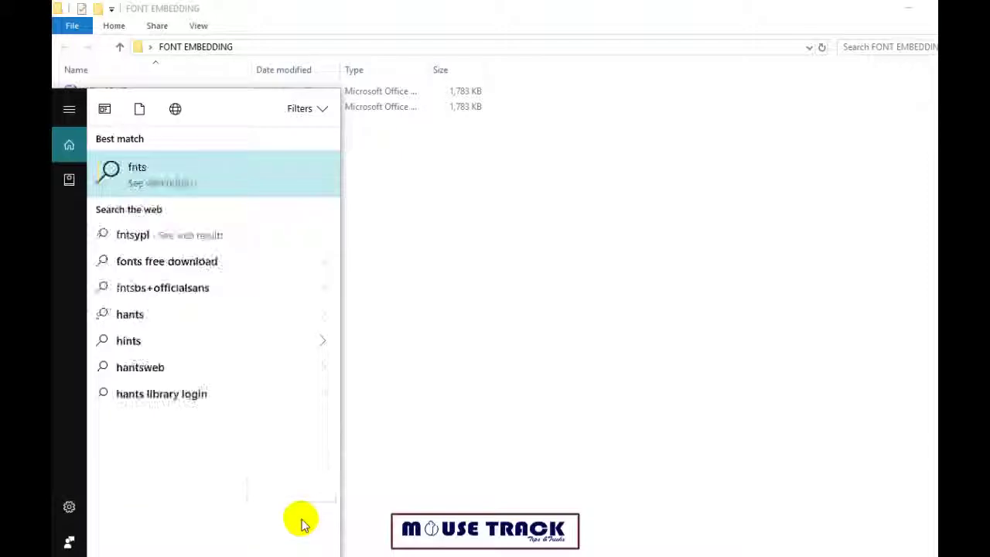
key("BackSpace")
key("BackSpace")
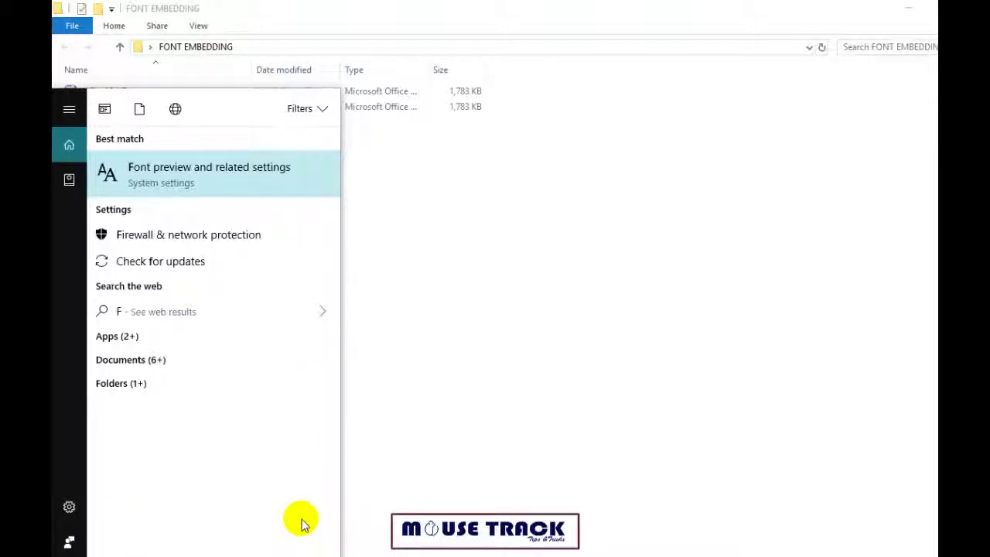
type("ONTS")
left_click(178, 177)
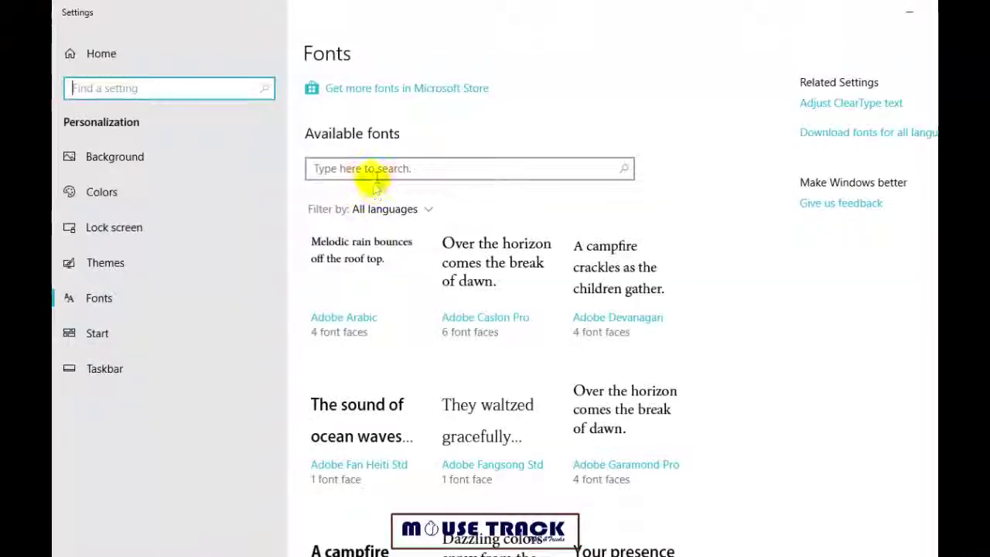
Step: Find the Deshabhimani font among the available fonts and uninstall it permanently
left_click(377, 176)
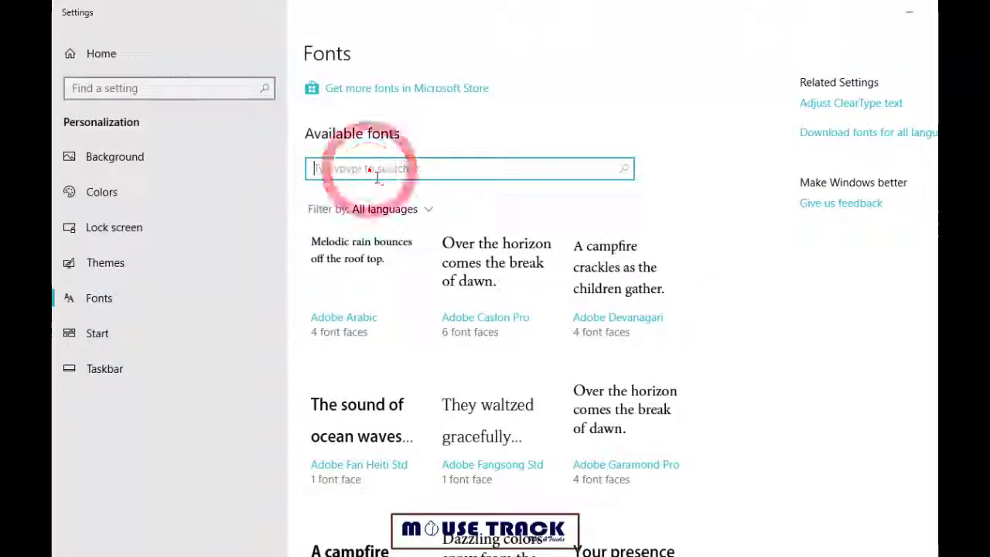
type("DES")
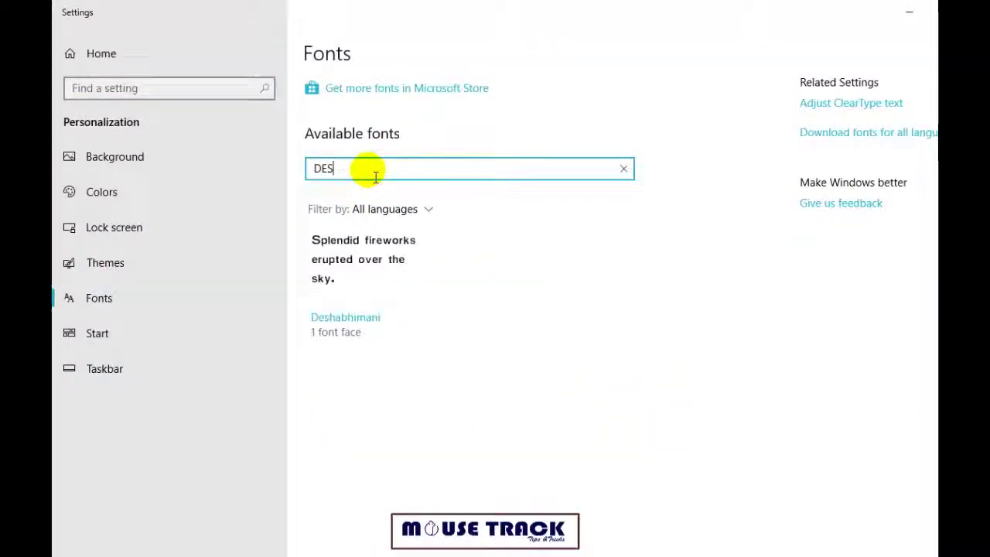
left_click(358, 277)
left_click(250, 330)
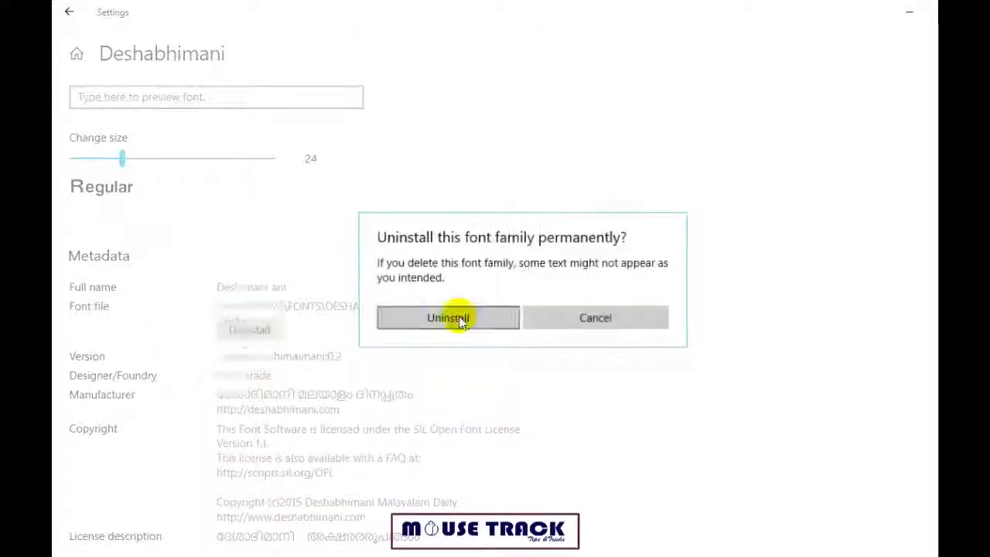
left_click(460, 321)
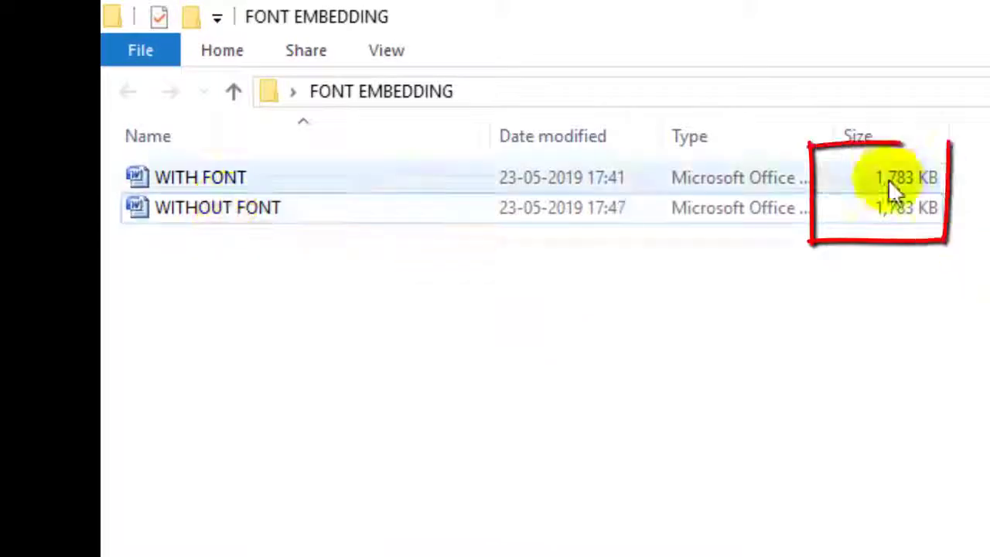
Step: Open the WITHOUT FONT and WITH FONT documents to check their Malayalam text, closing the Document Recovery pane
double_click(278, 210)
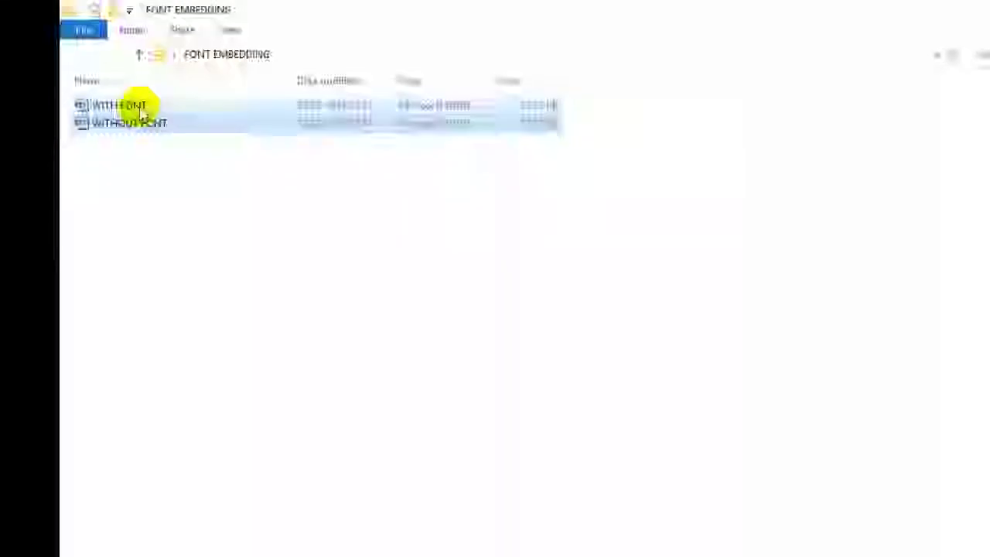
double_click(135, 105)
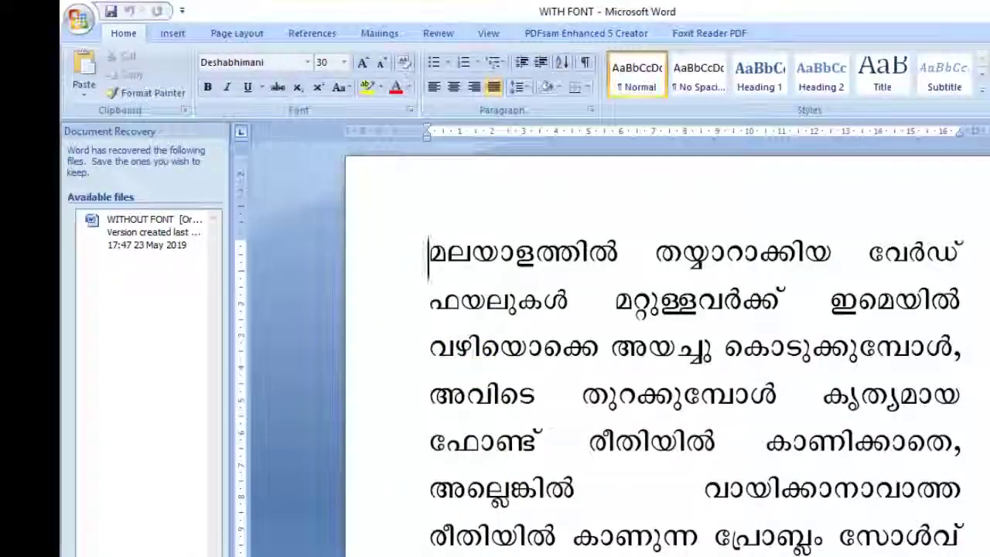
left_click(147, 550)
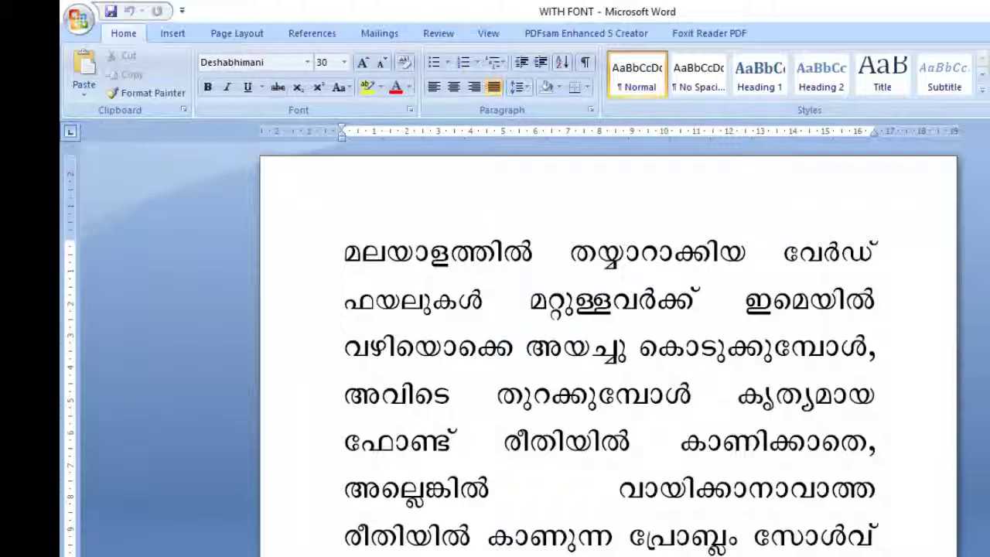